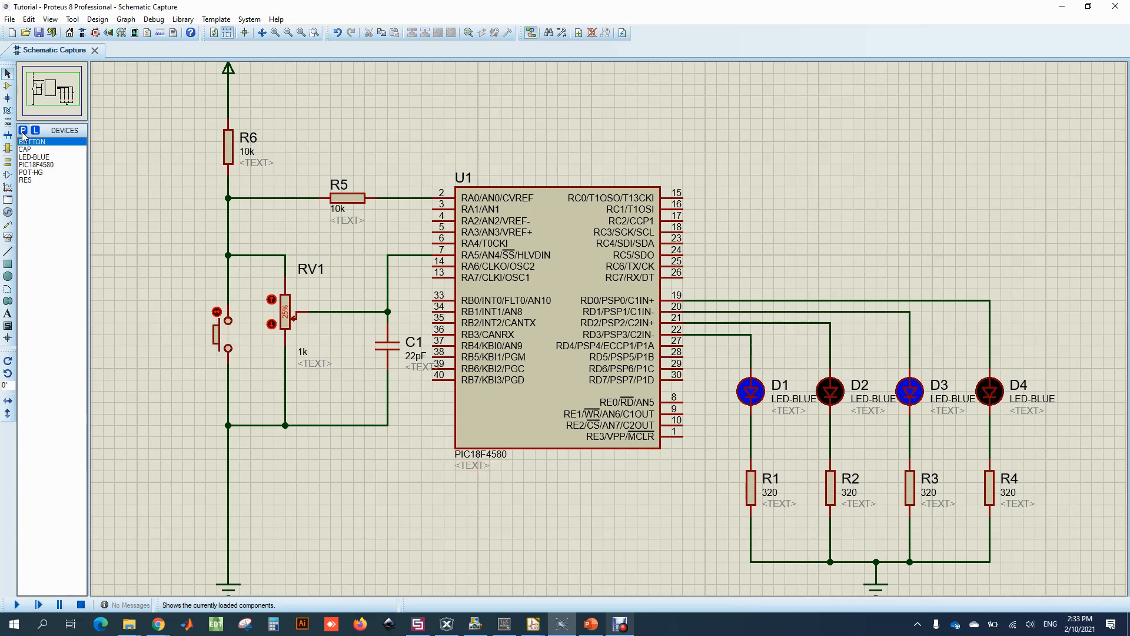
Find the PIC18F45K80 microcontroller in the parts library and add it to the project's device list
left_click(24, 130)
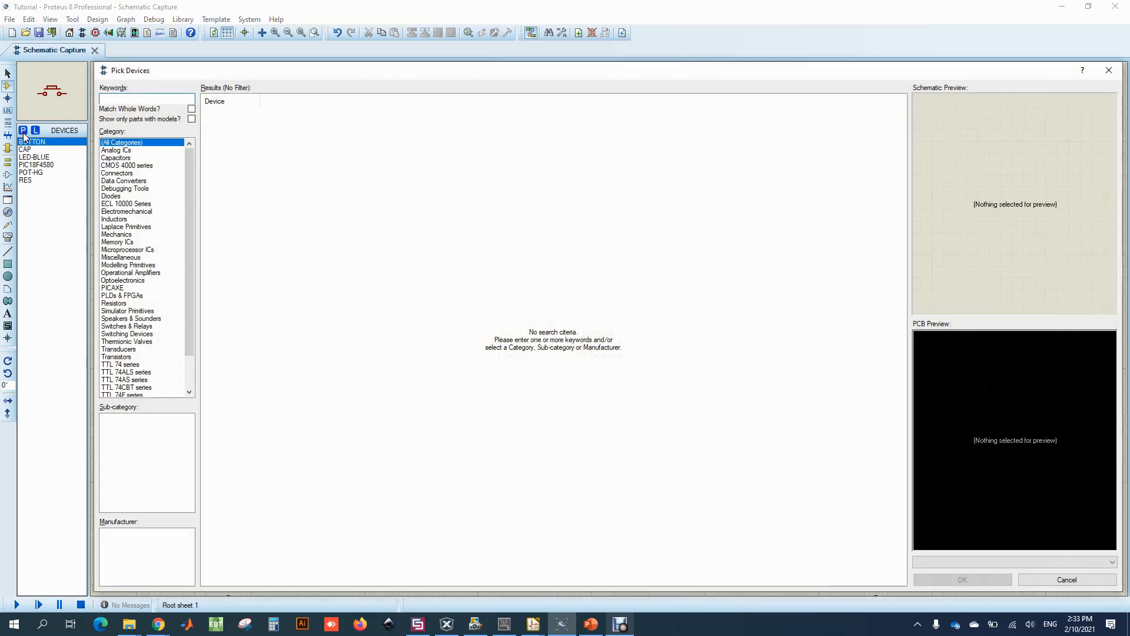
type("18f45k80")
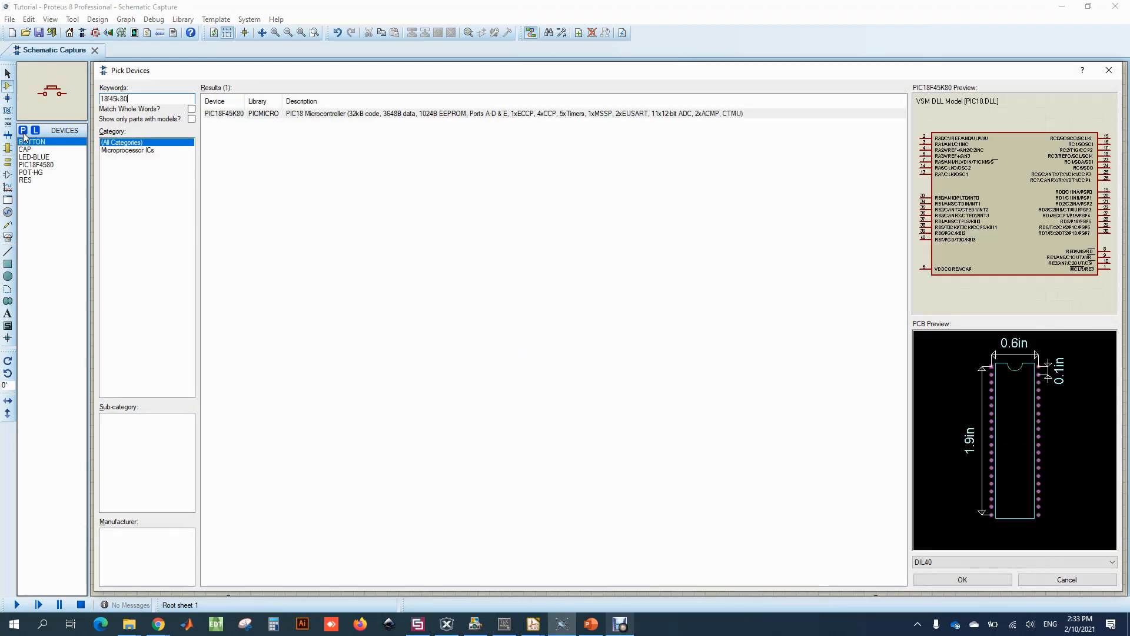
left_click(225, 115)
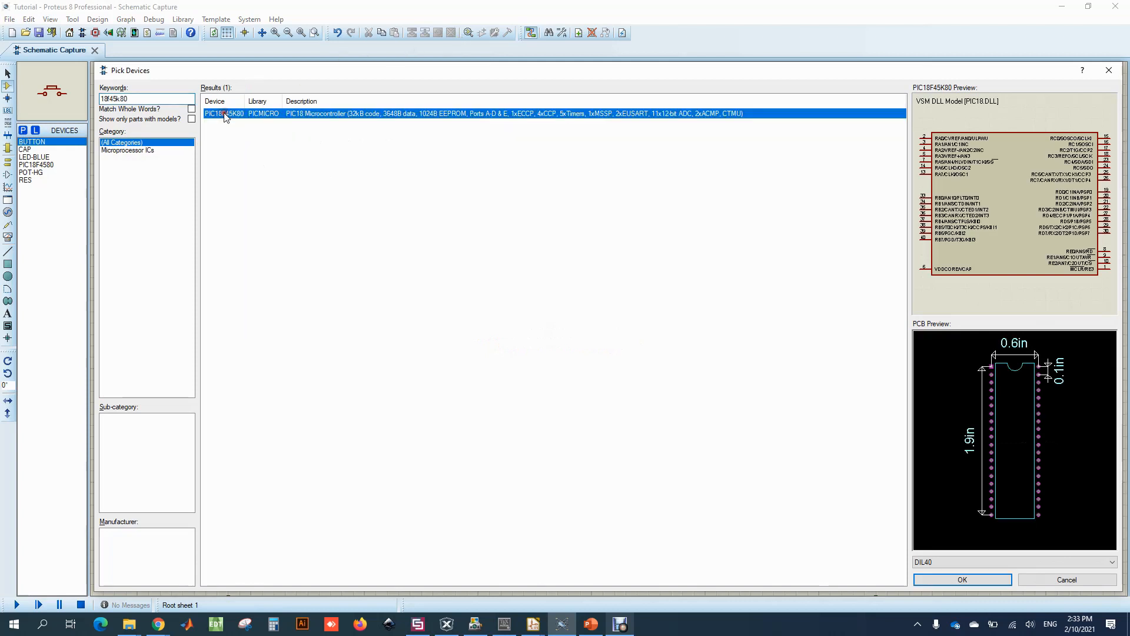
double_click(225, 115)
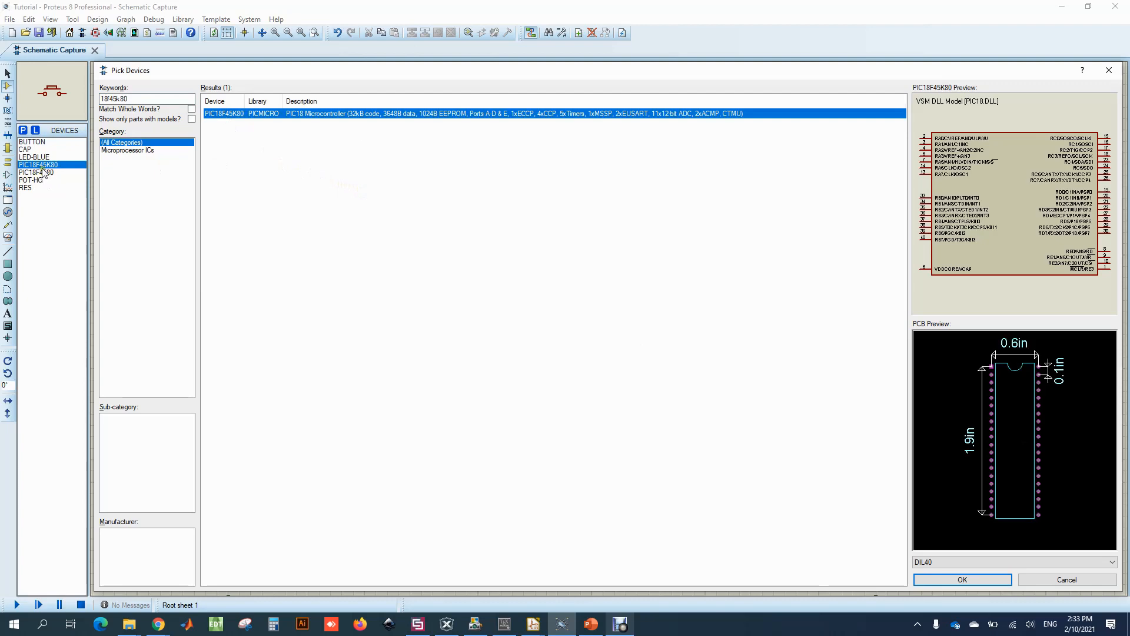
left_click(919, 581)
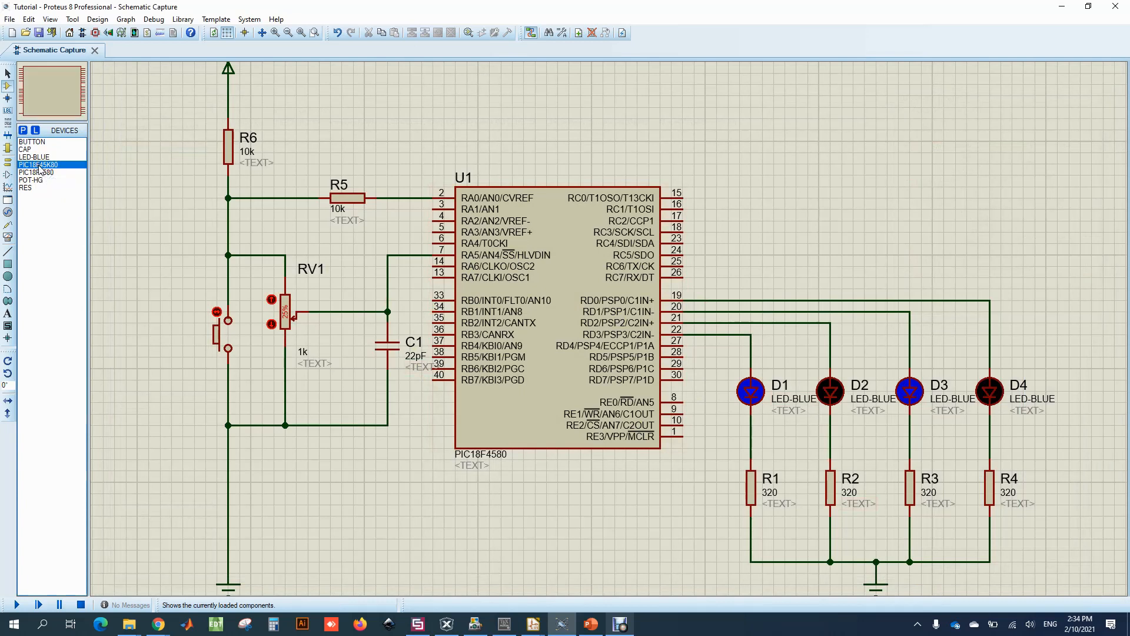
Replace the microcontroller U1 in the schematic with the PIC18F45K80
left_click(486, 160)
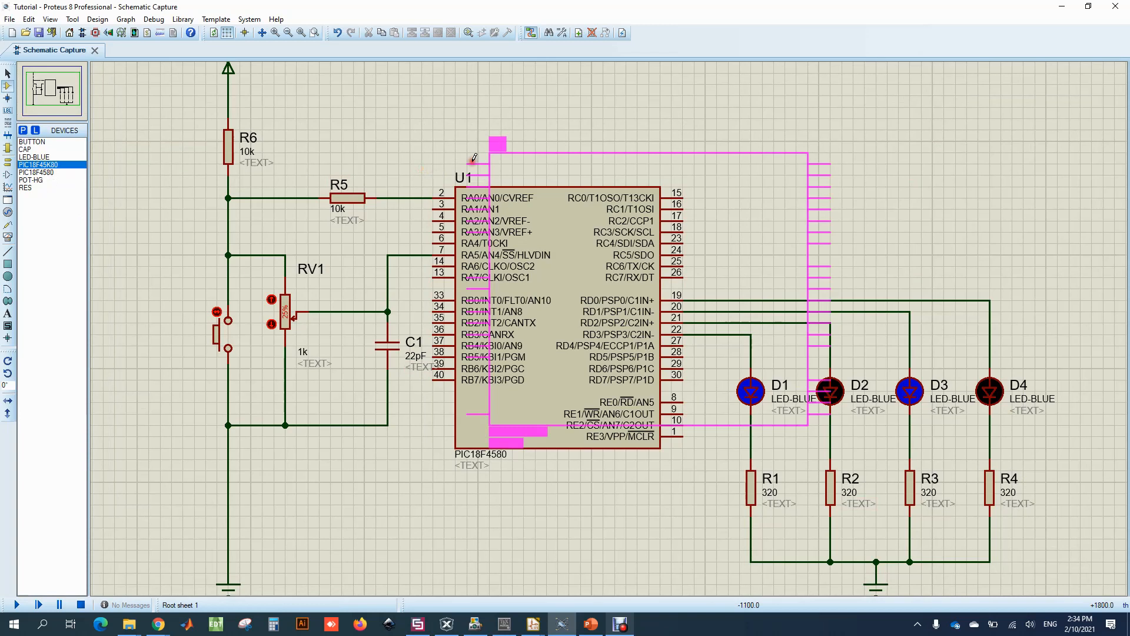
left_click(401, 183)
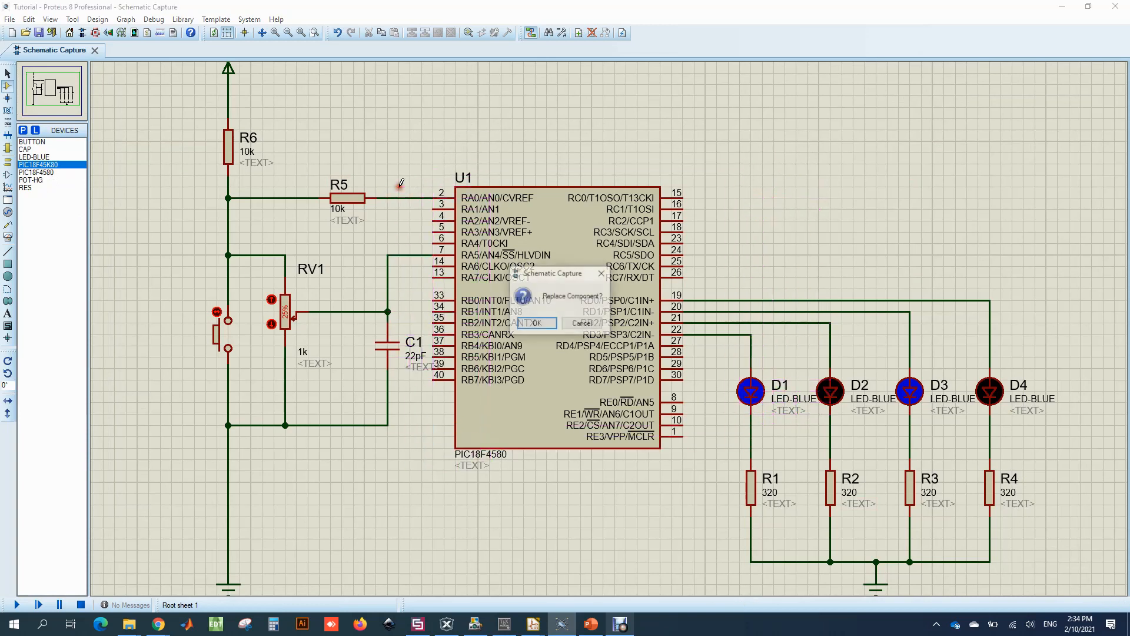
left_click(527, 324)
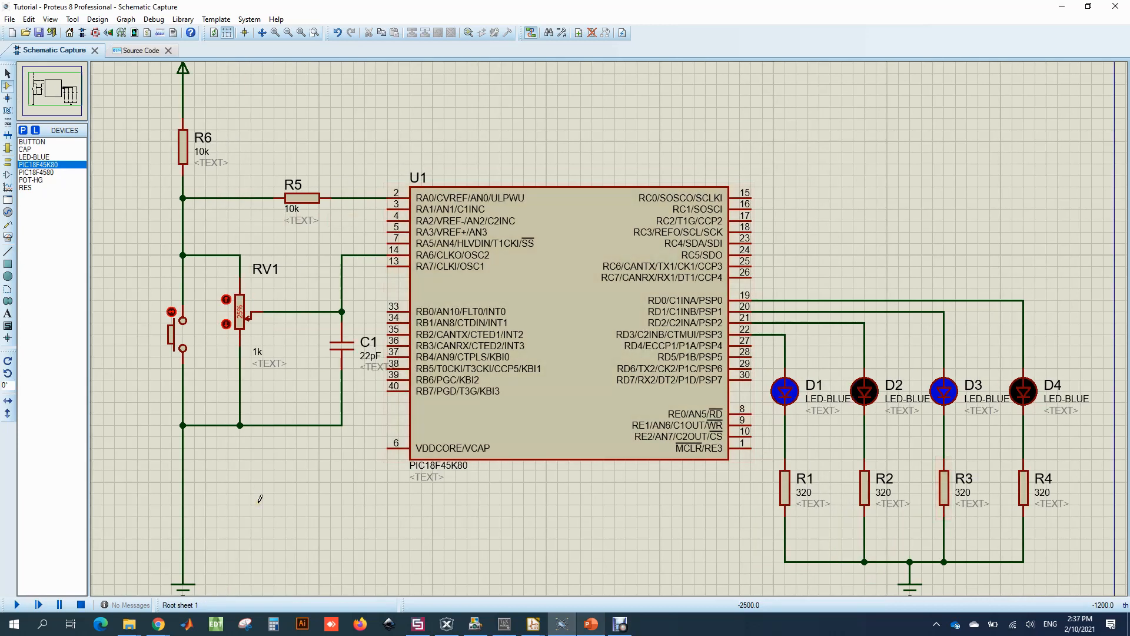
Delete the wire on U1's RA6 pin and wire the RA5/AN4 pin to the RV1–C1 junction instead
right_click(364, 253)
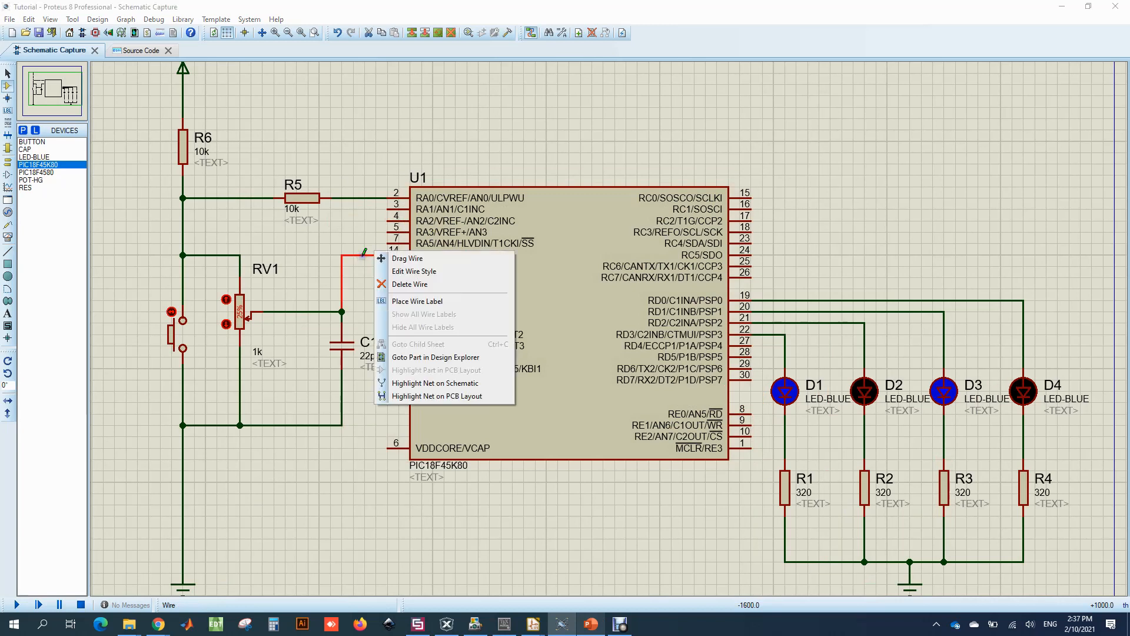
left_click(385, 285)
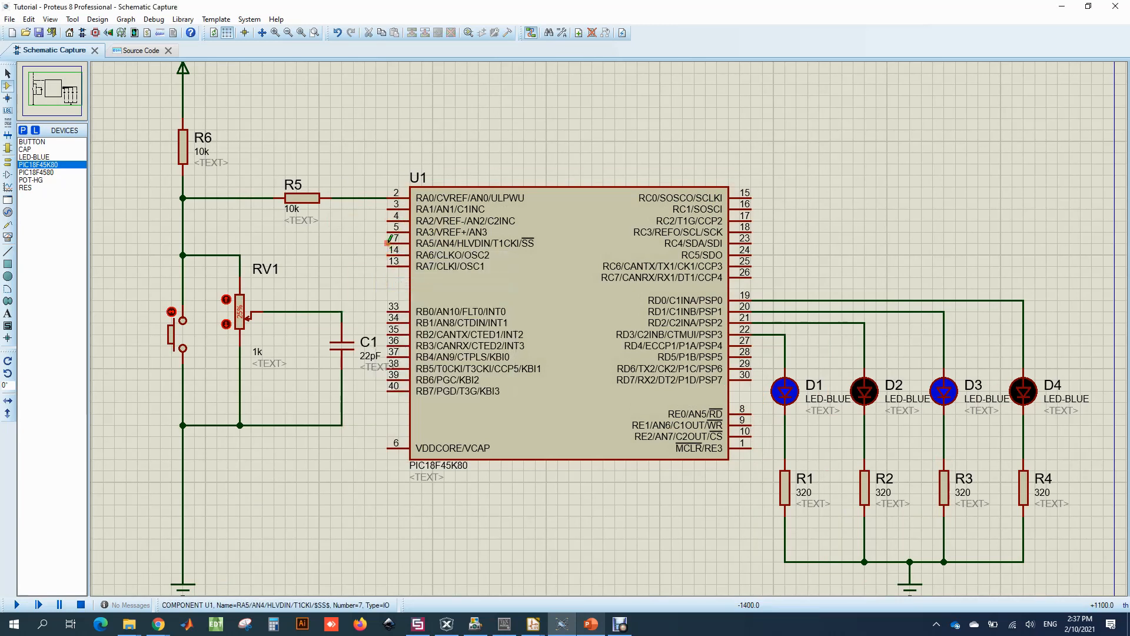
left_click(388, 241)
left_click(342, 311)
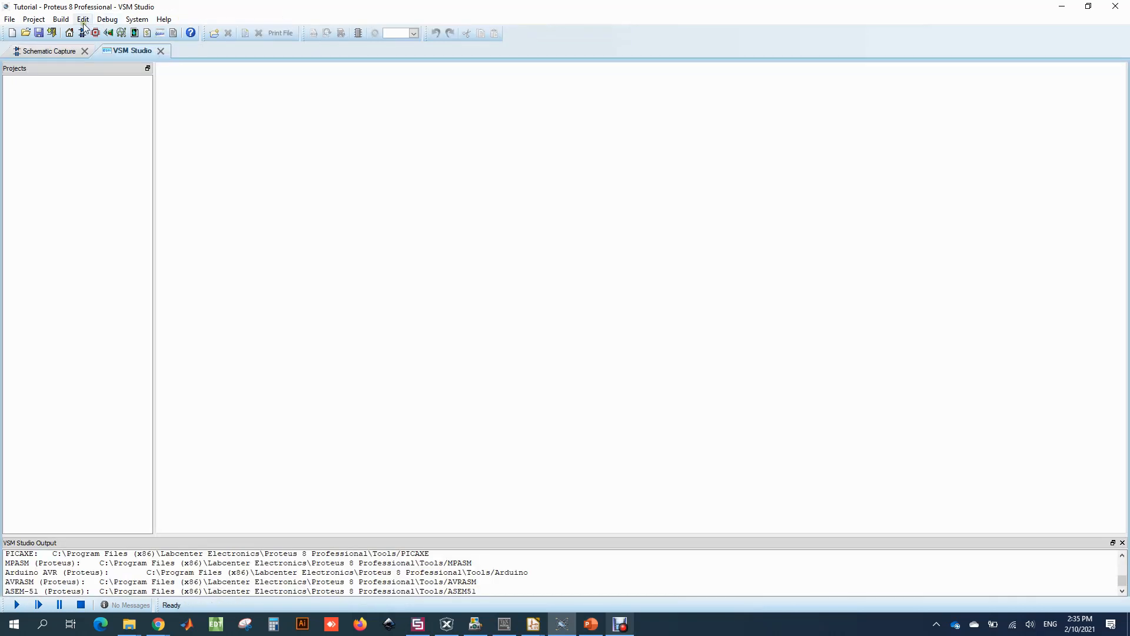
Create a firmware project for the PIC18 family, PIC18F45K80 controller and MPASM (Proteus) compiler, with quick start files
left_click(36, 21)
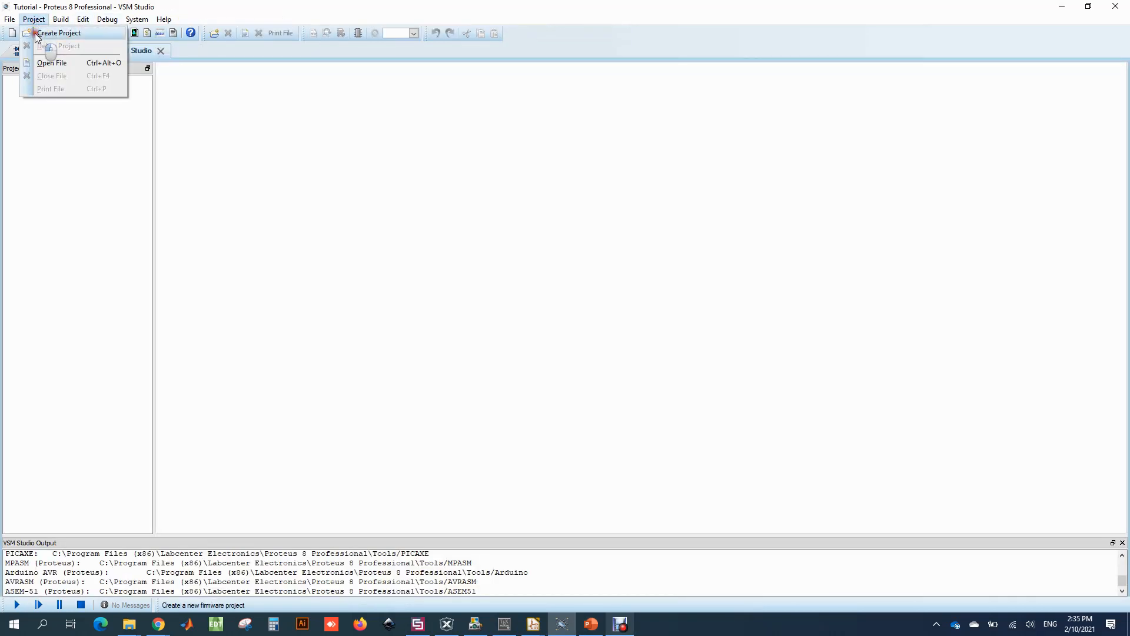
left_click(37, 34)
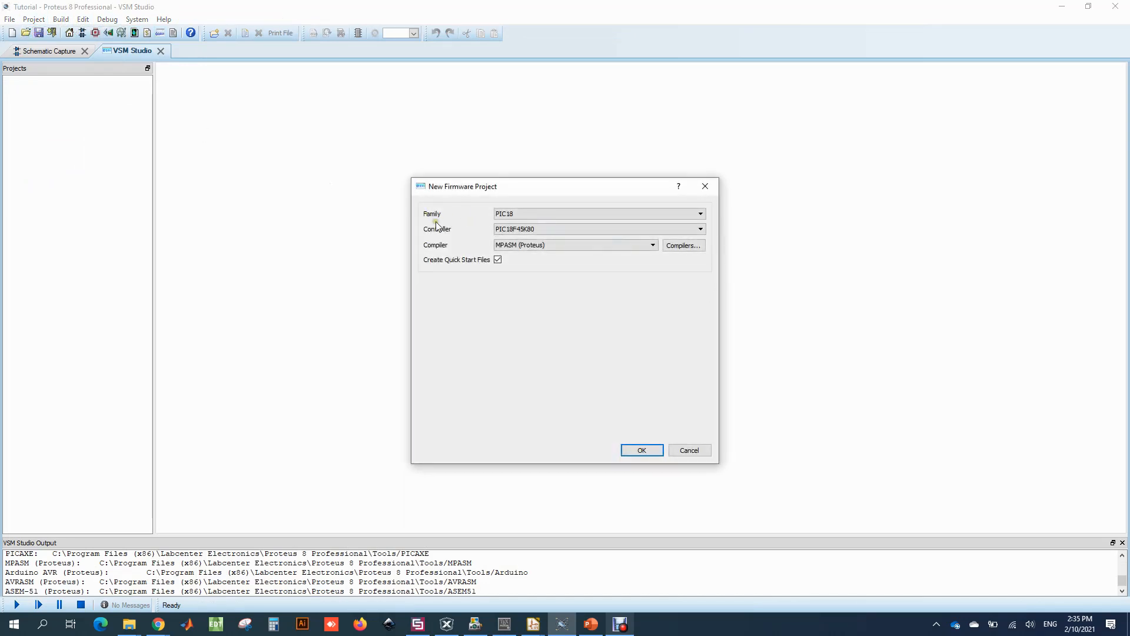
left_click(535, 232)
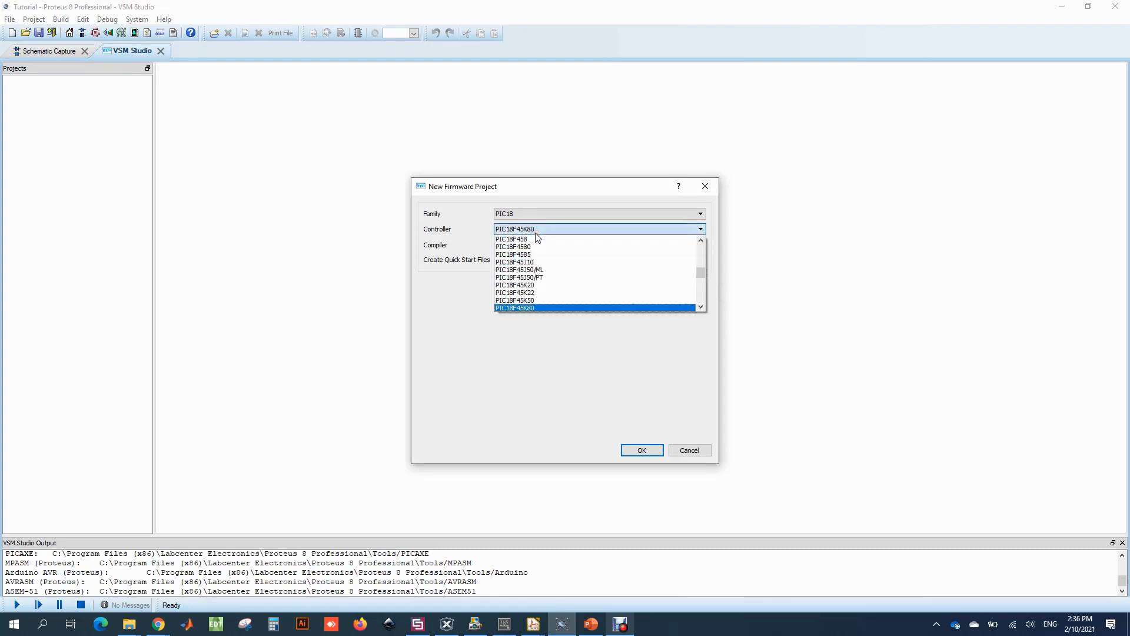
left_click(500, 308)
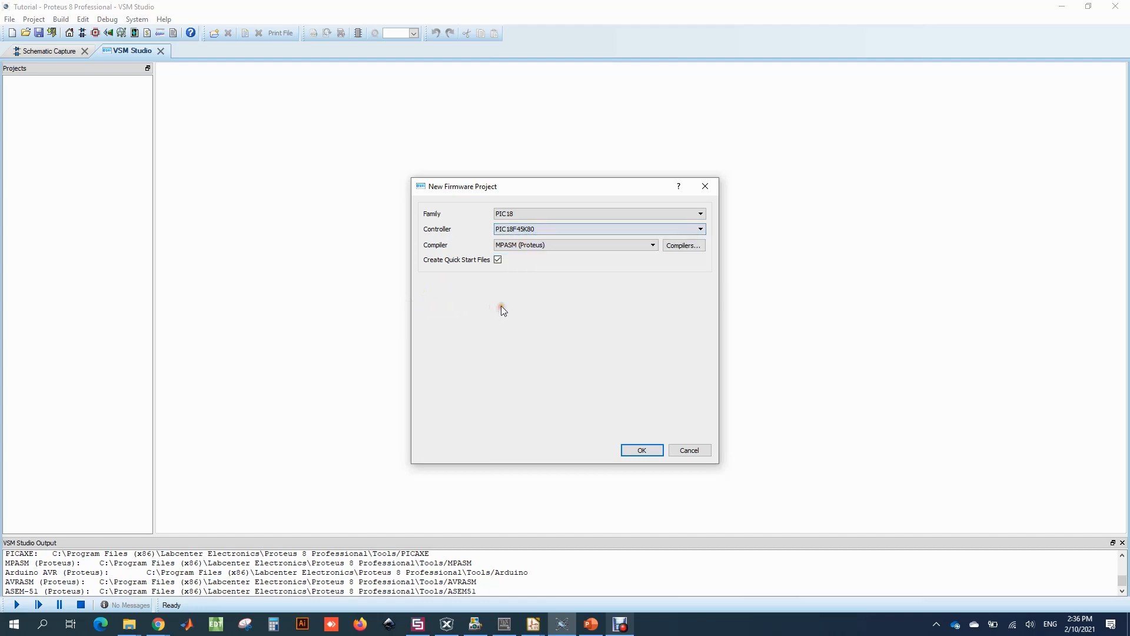
left_click(642, 450)
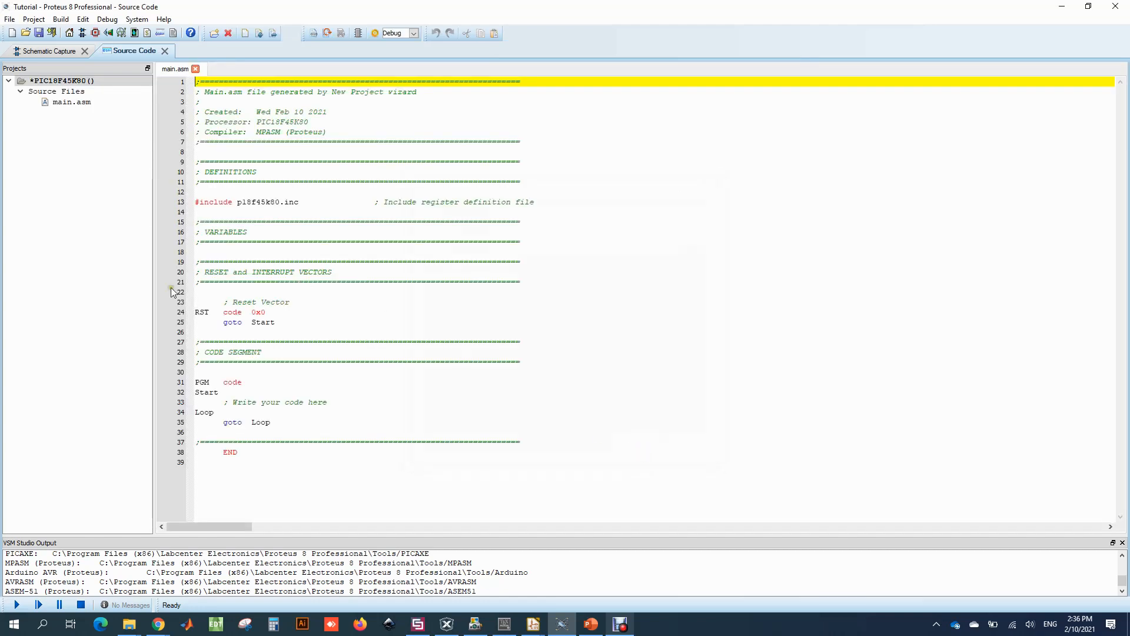
Under Start, add CLRF TRISD, BSF TRISA,0, BSF TRISA,5, MOVLW 0x05 and MOVWF LATD, and build the project
left_click(348, 400)
key("Return")
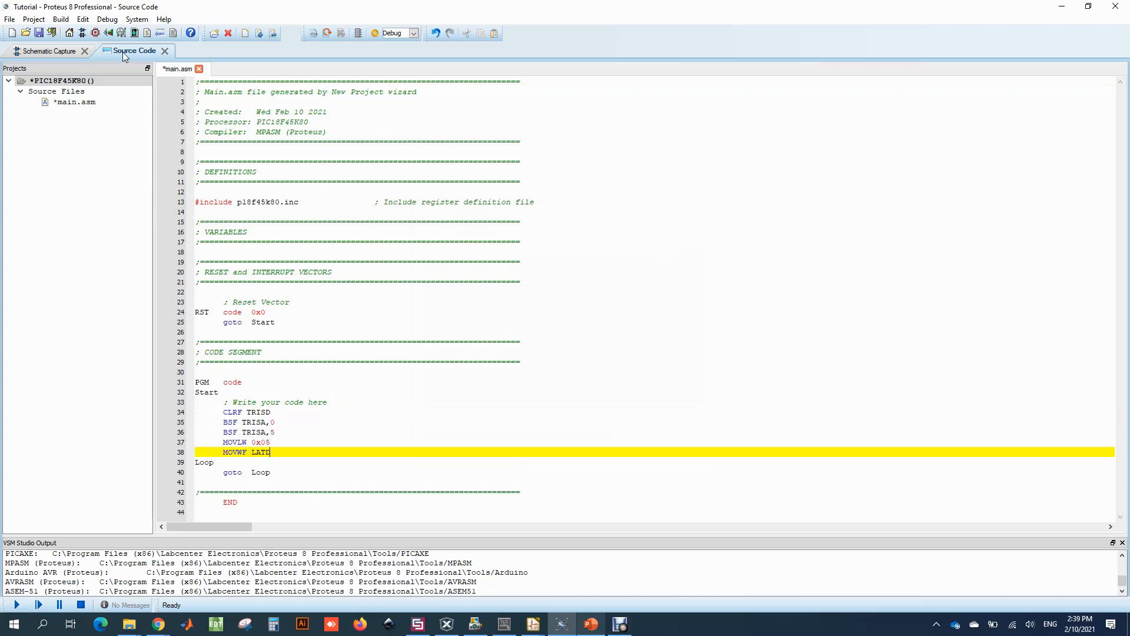
left_click(314, 34)
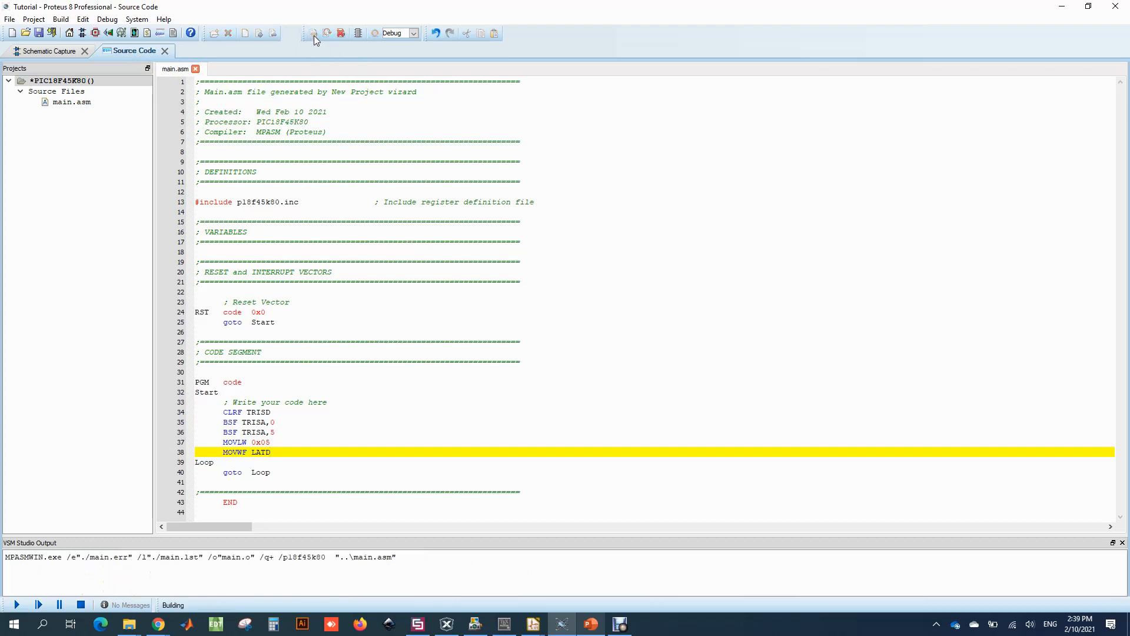
Assign the firmware project to processor PIC18F45K80(U1) in the project settings
double_click(58, 82)
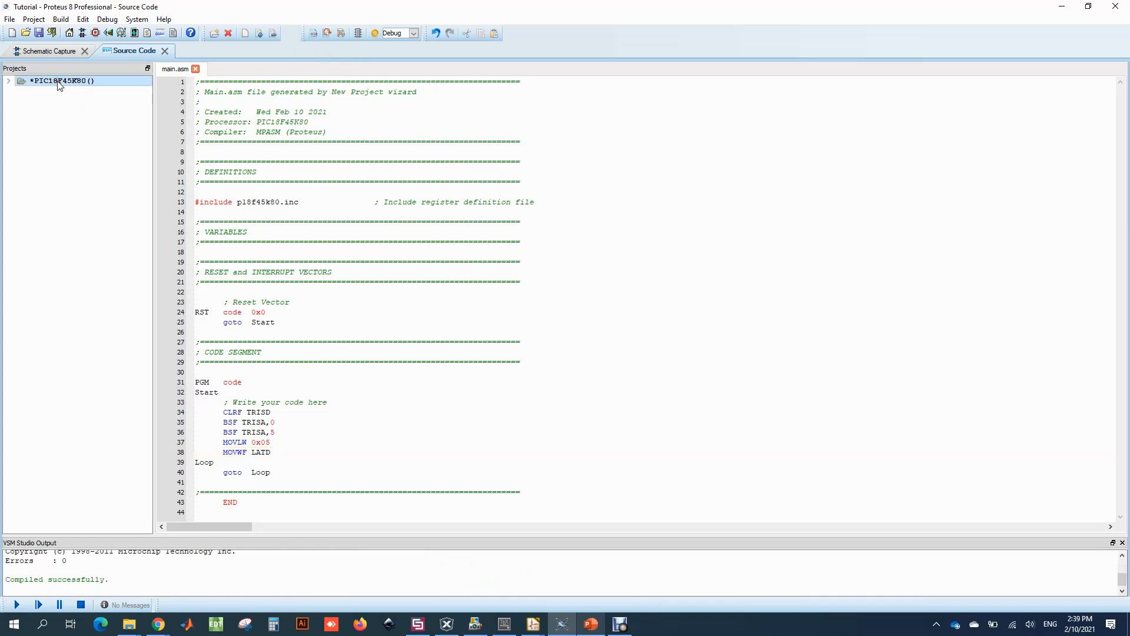
double_click(58, 83)
right_click(57, 83)
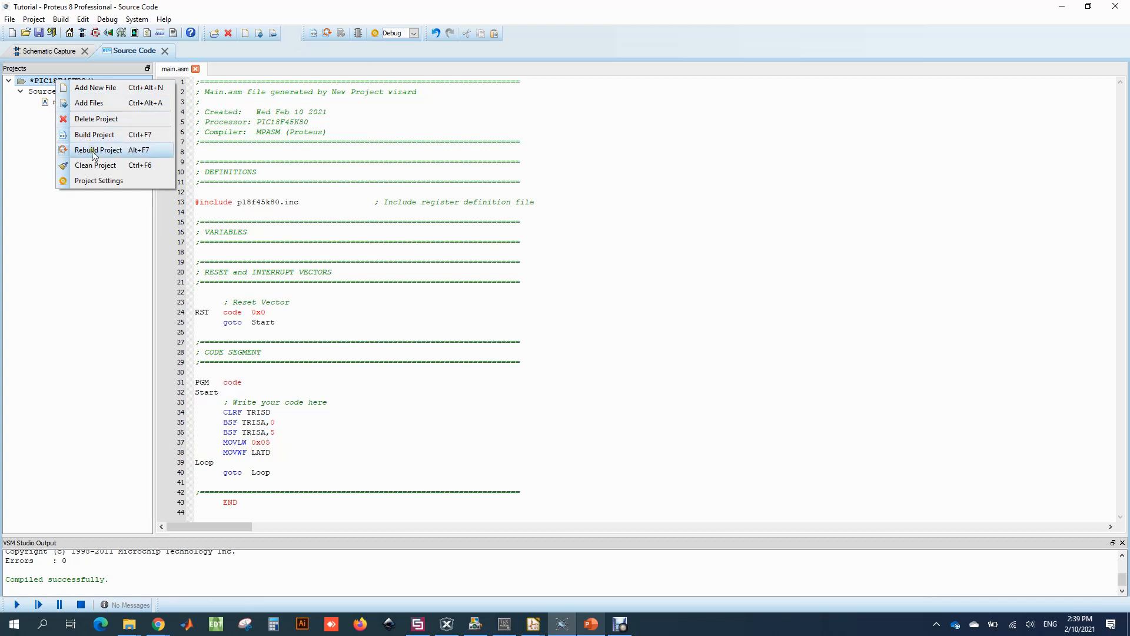
left_click(129, 178)
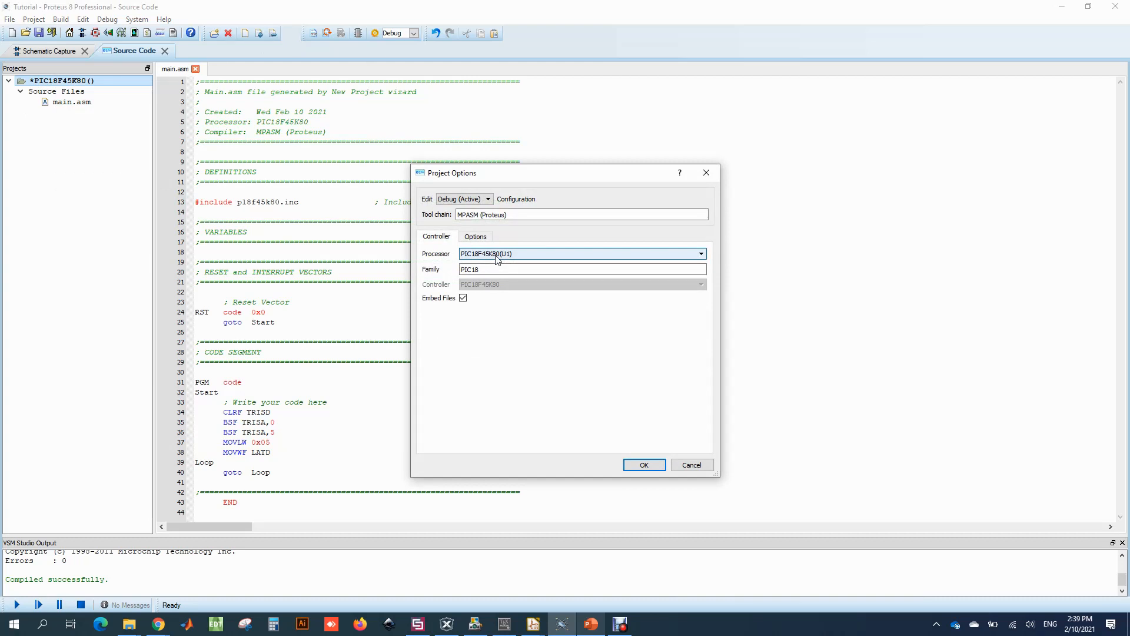
left_click(520, 254)
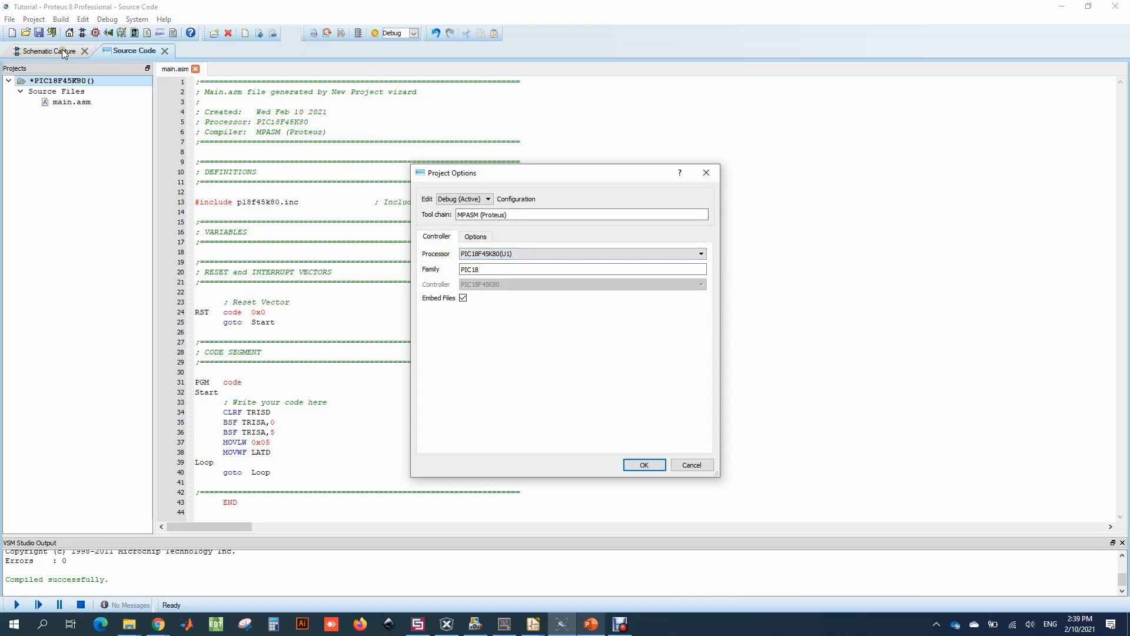
left_click(632, 465)
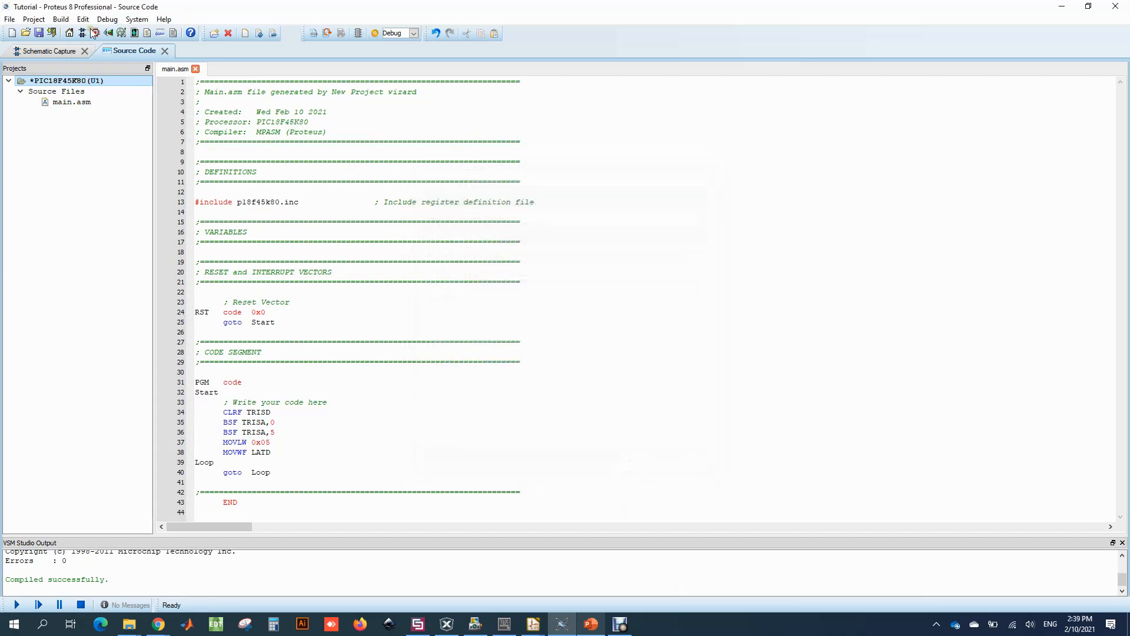
Place a 10k resistor below U1 in the schematic and wire it to the MCLR/RE3 pin
left_click(65, 50)
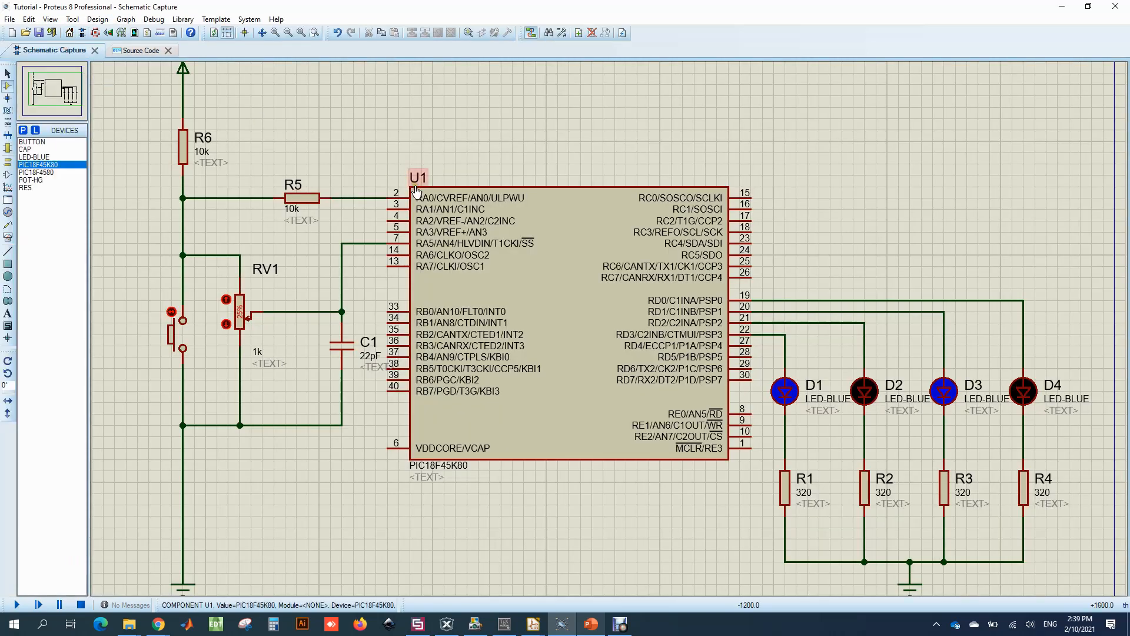
left_click(685, 483)
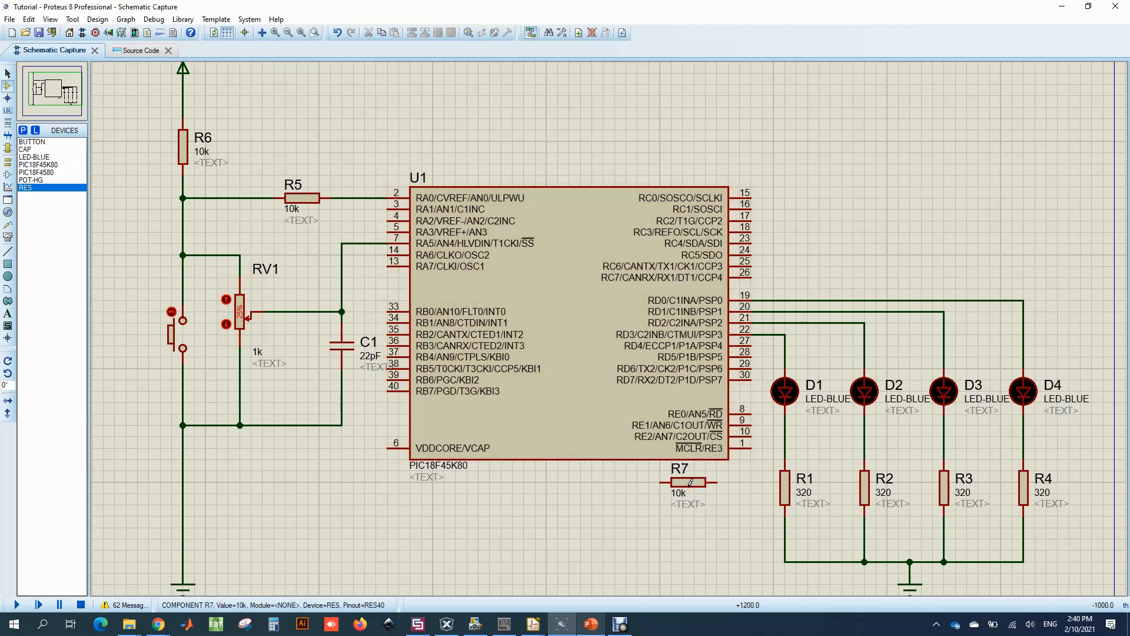
left_click(692, 487)
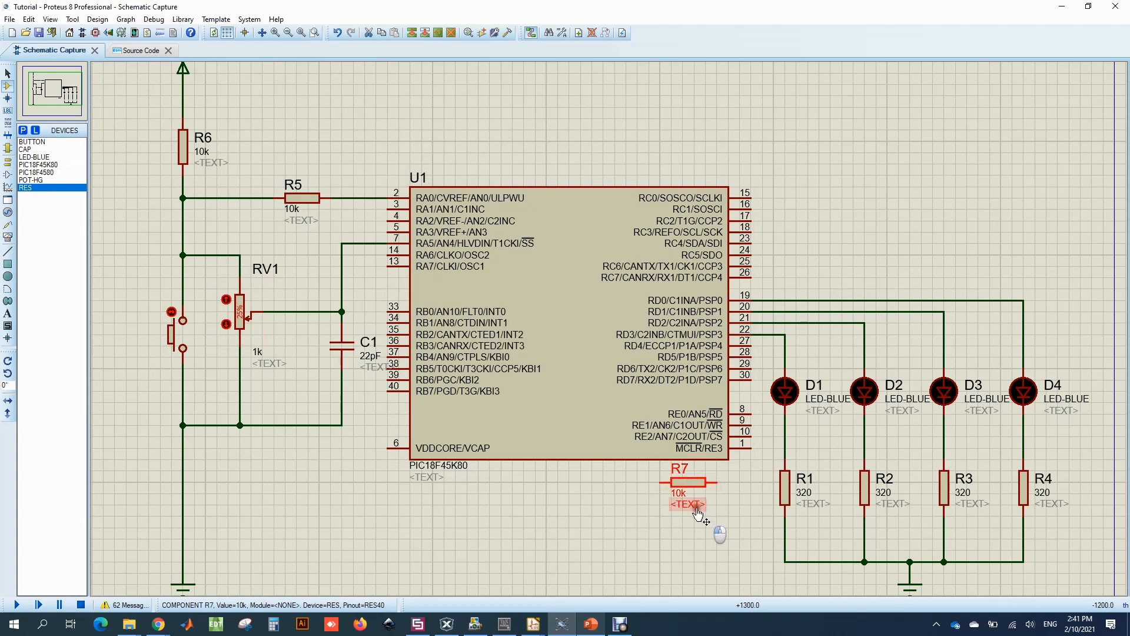
left_click_drag(697, 493, 696, 518)
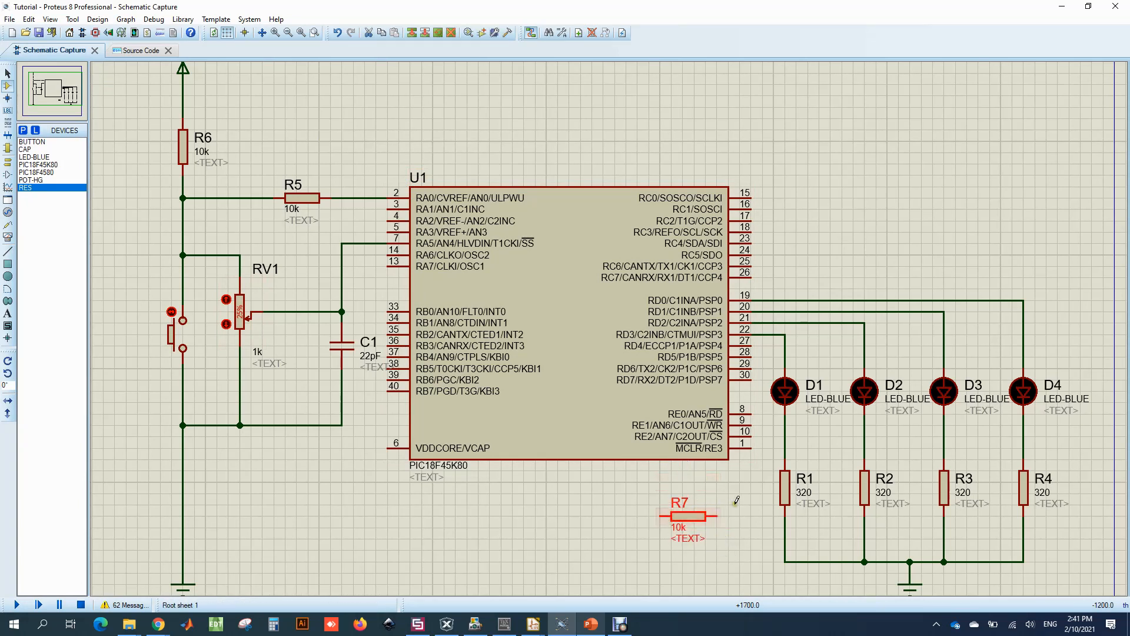
left_click(752, 446)
left_click(719, 515)
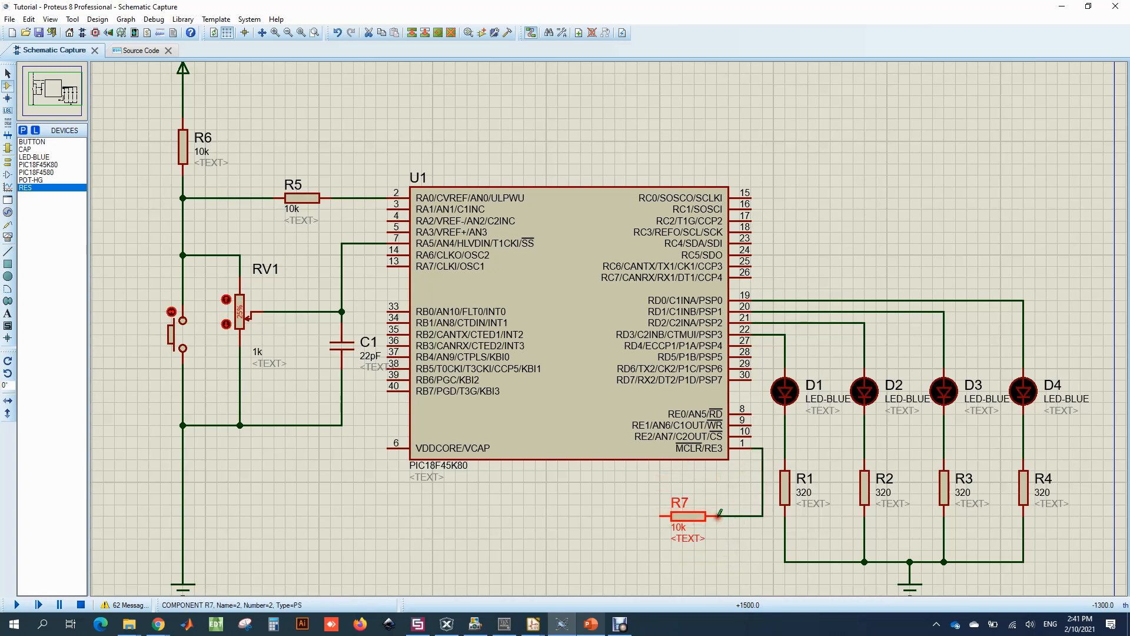
Place a power terminal near the free end of resistor R7 and wire the two together
left_click(9, 161)
left_click(35, 172)
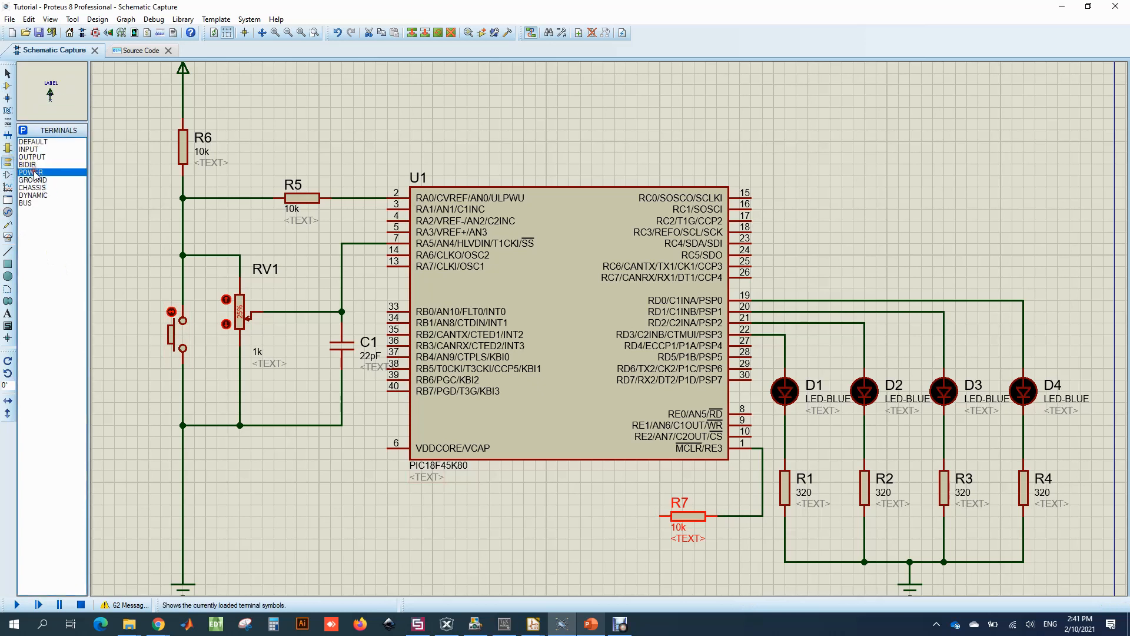
left_click(633, 502)
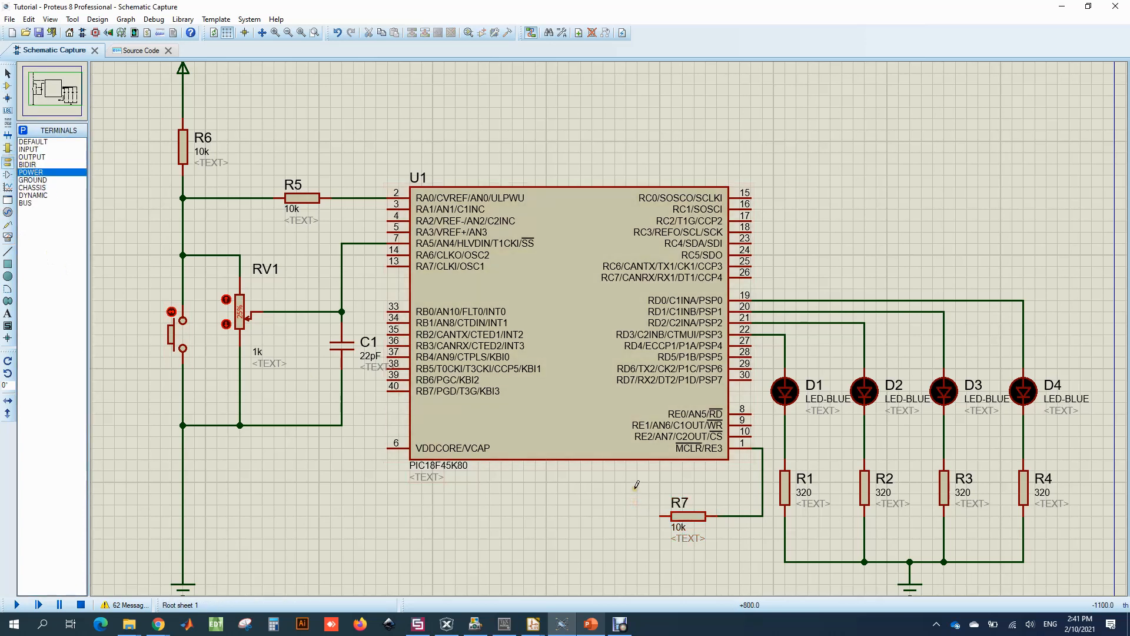
left_click(636, 502)
left_click(637, 503)
left_click(659, 515)
left_click(8, 87)
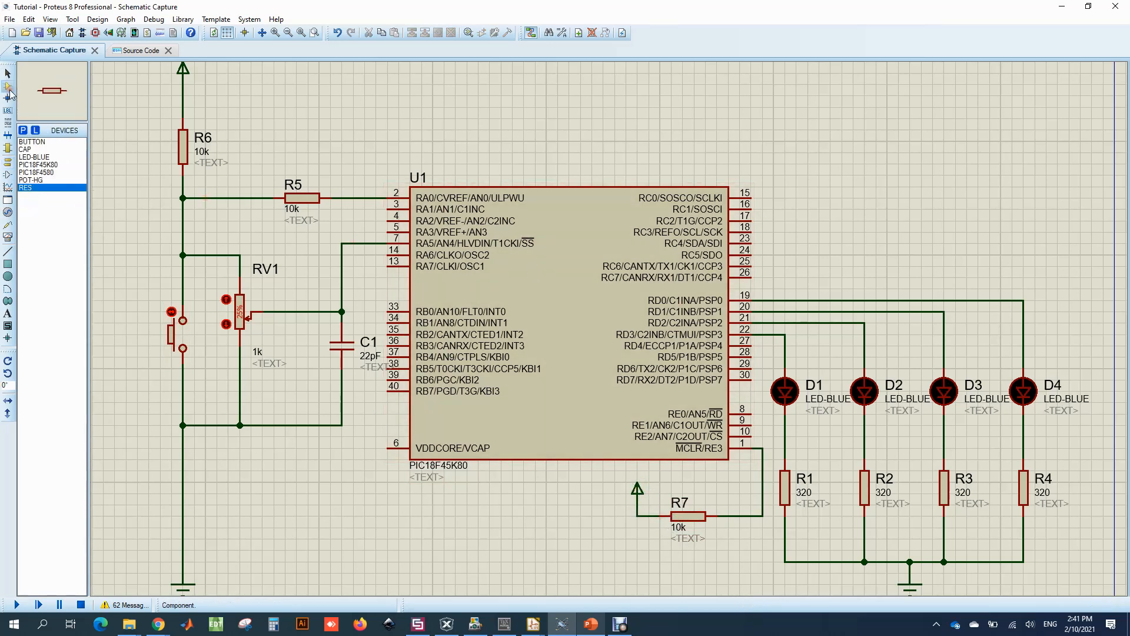
Return to the source code, run the simulation to check the LEDs, and stop it
left_click(122, 52)
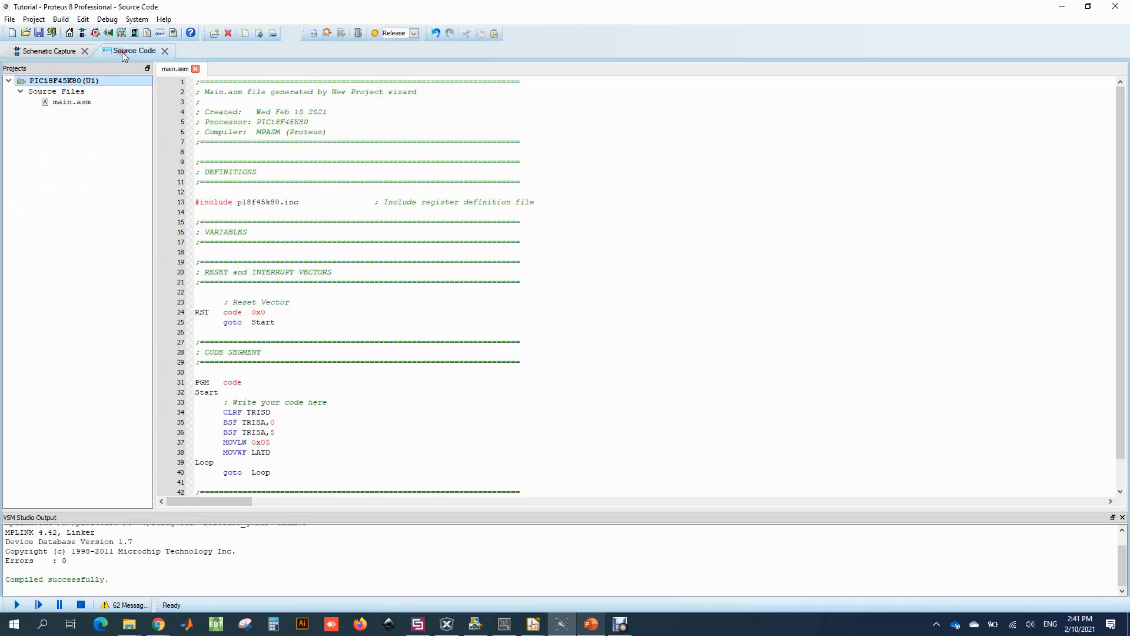
left_click(358, 34)
left_click(112, 21)
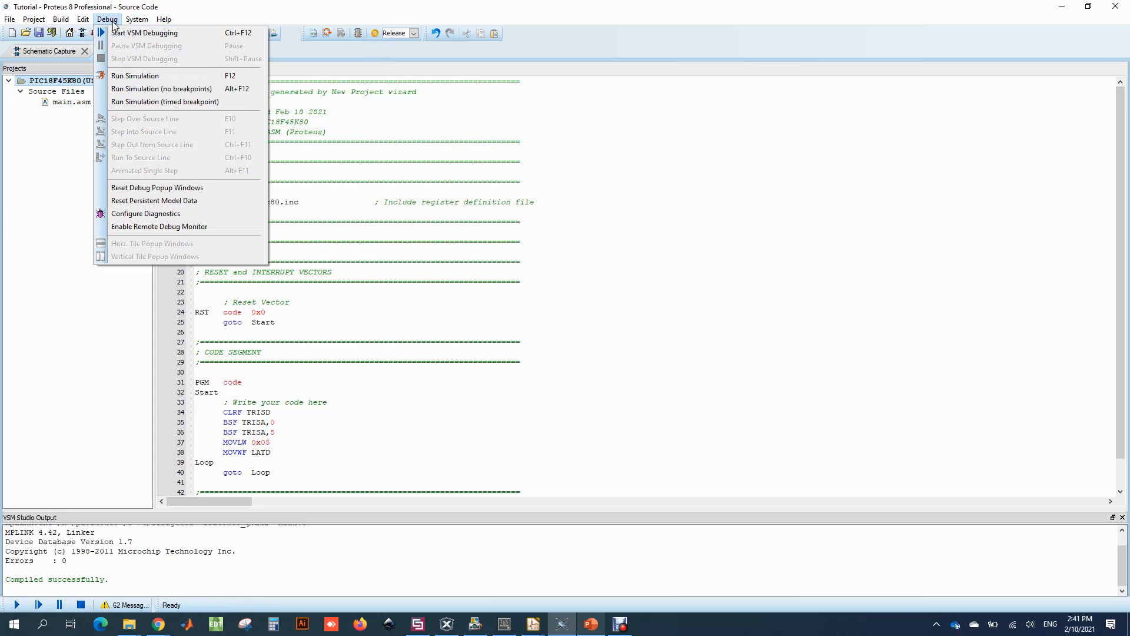
left_click(143, 77)
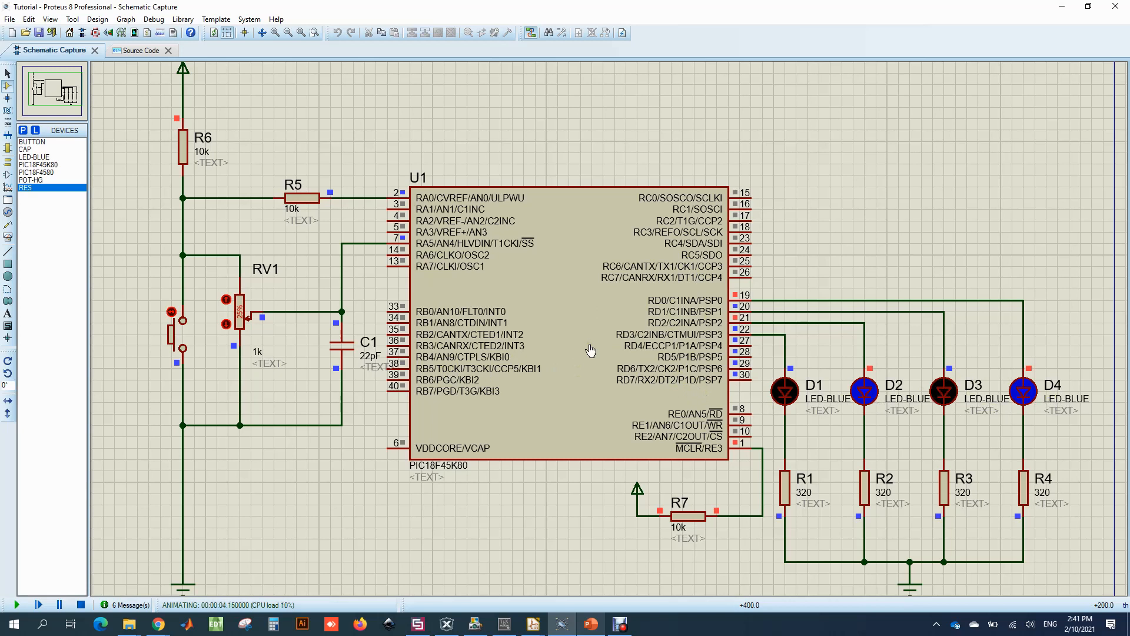
left_click(81, 605)
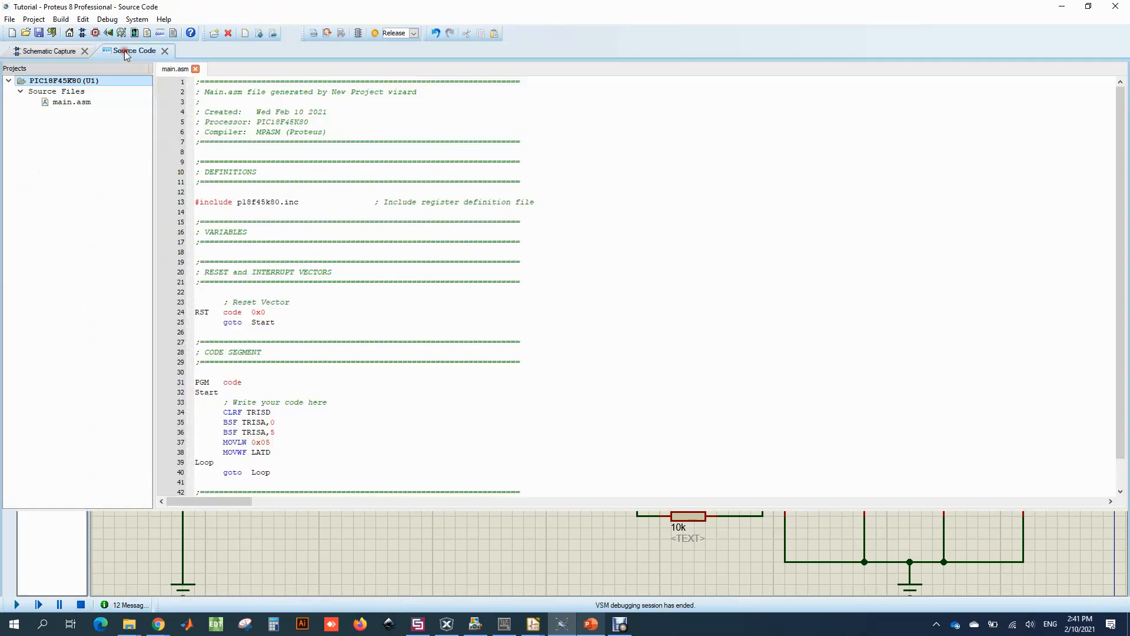
Change the MOVLW literal in main.asm, rebuild the firmware and run the simulation again
left_click(125, 51)
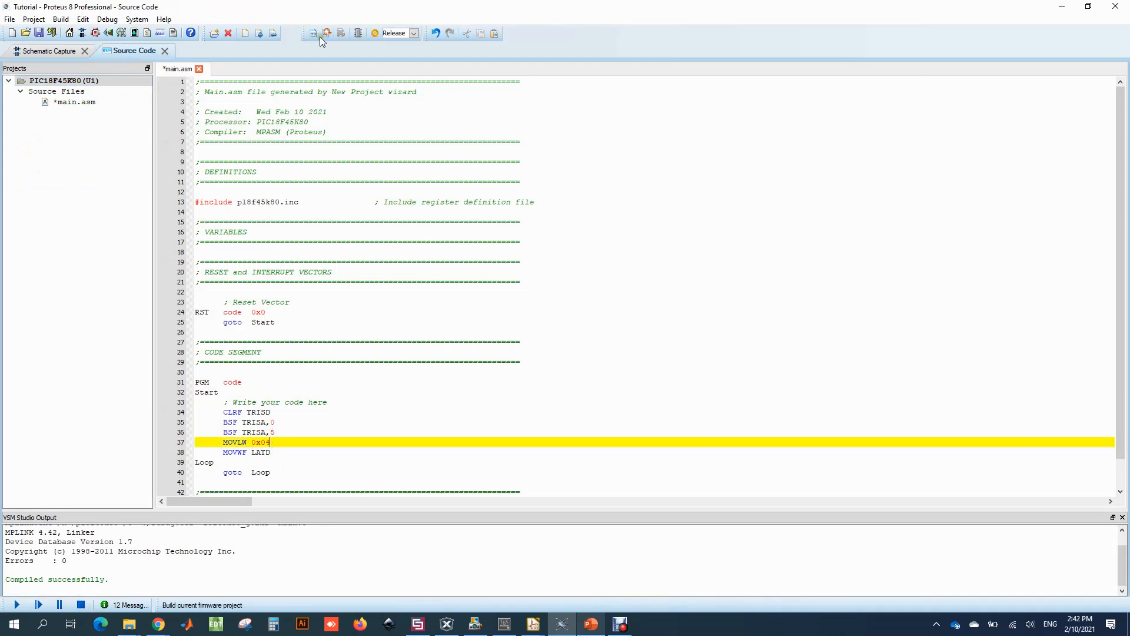
left_click(316, 36)
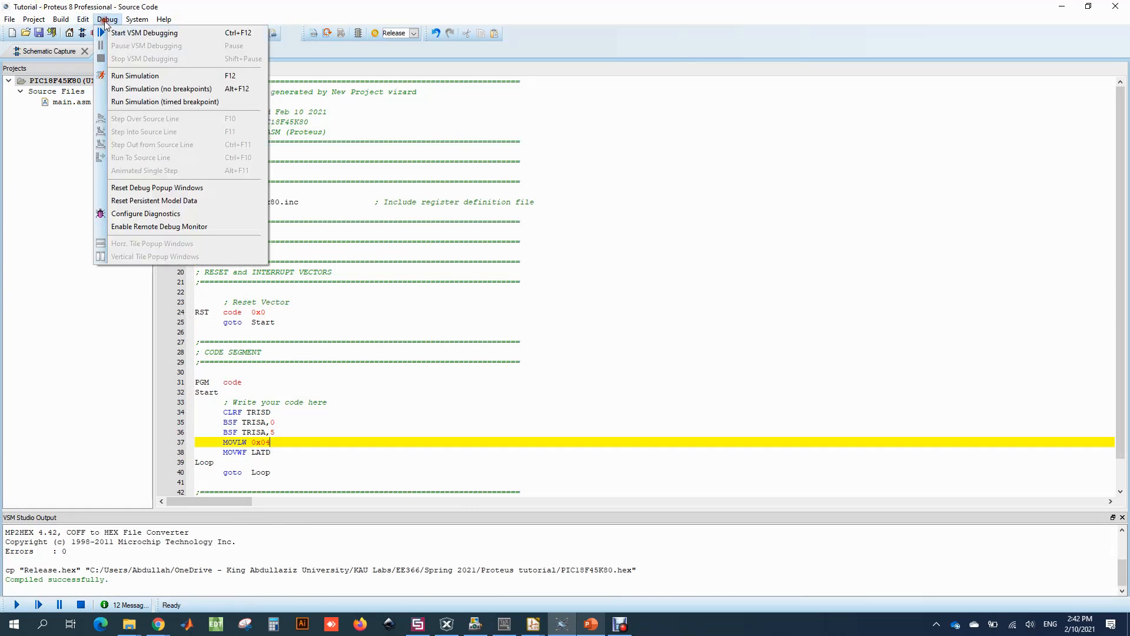
left_click(107, 73)
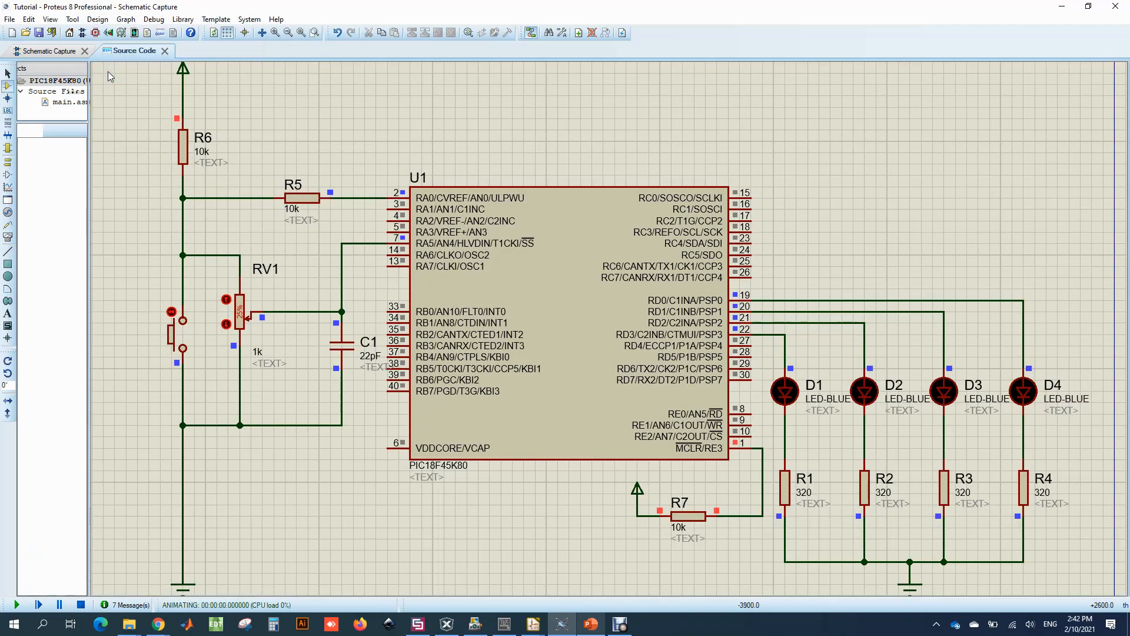